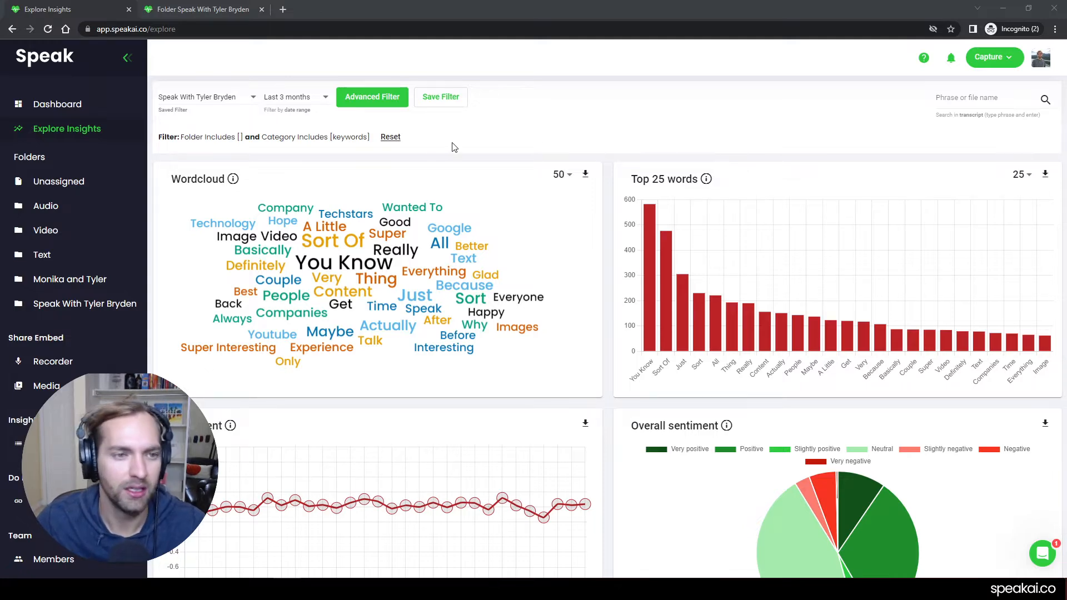
# - Open the advanced filter and review the condition and operator choices for the Folder row
pyautogui.click(378, 108)
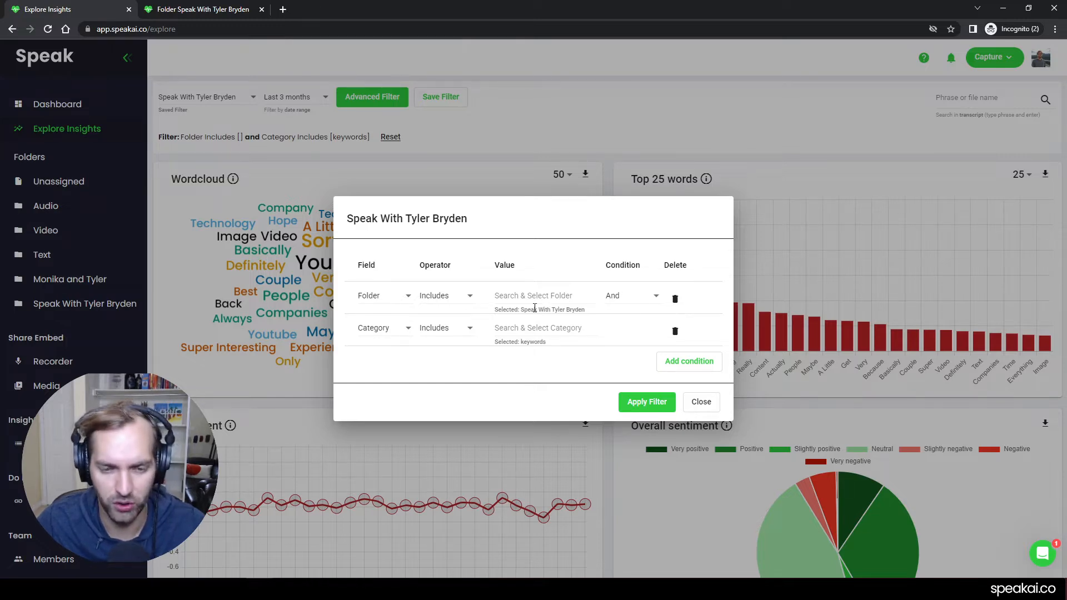
pyautogui.click(636, 301)
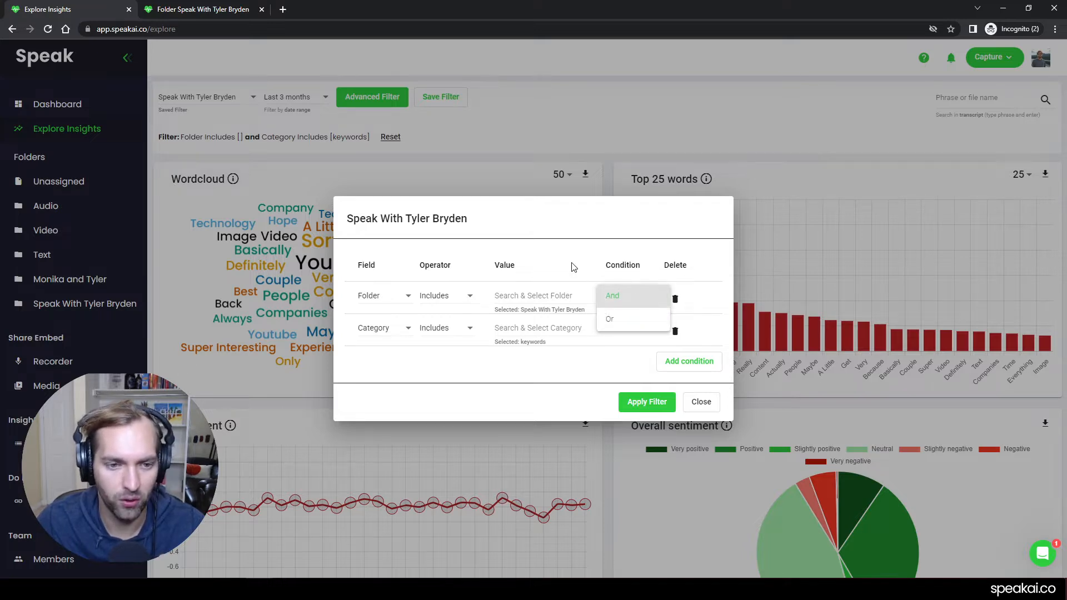
pyautogui.click(442, 298)
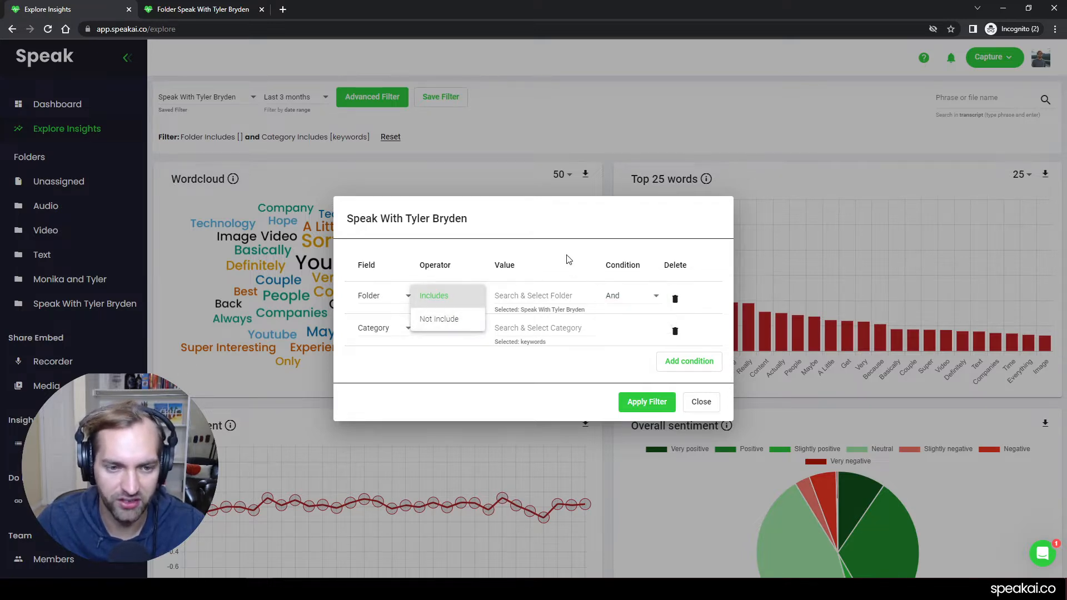
pyautogui.click(593, 259)
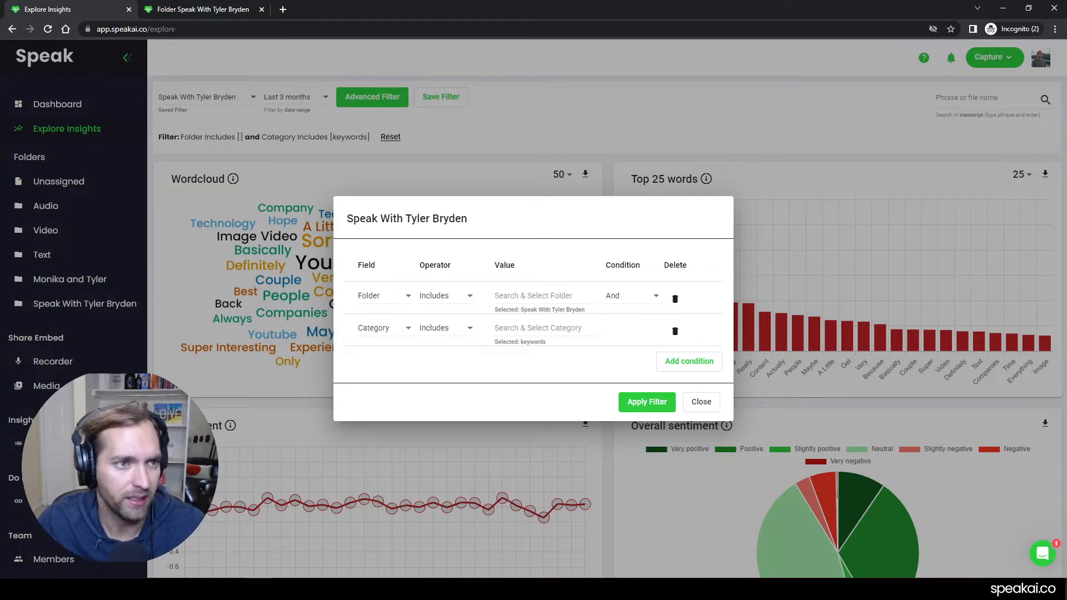
# - Examine the tags on the recordings in the folder open in the other browser tab, and return to the filter
pyautogui.click(197, 9)
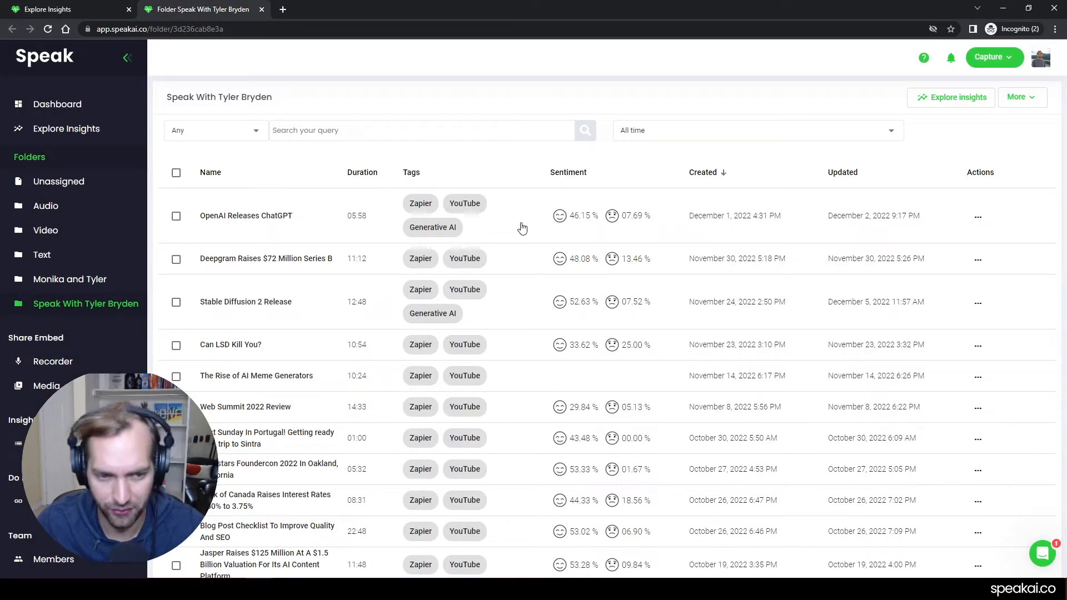
pyautogui.scroll(-6, 520, 233)
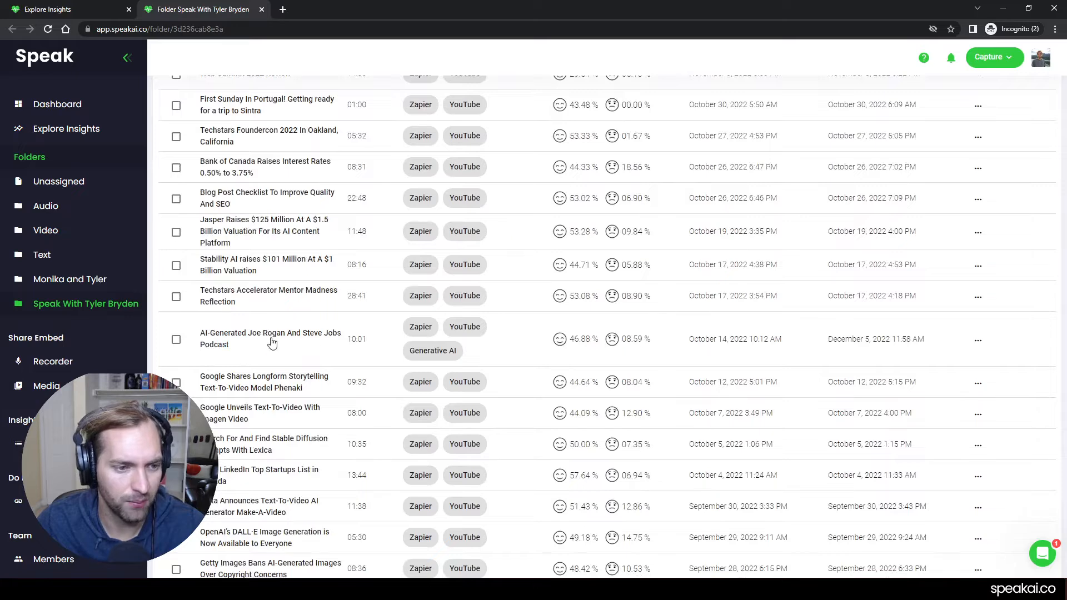
pyautogui.scroll(-1, 272, 343)
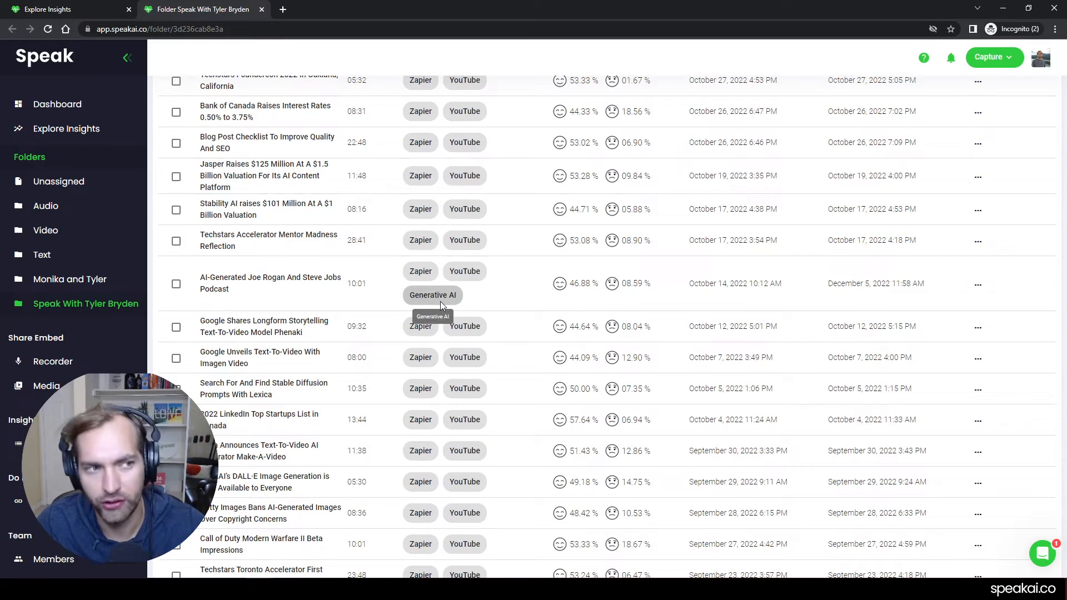
pyautogui.click(440, 301)
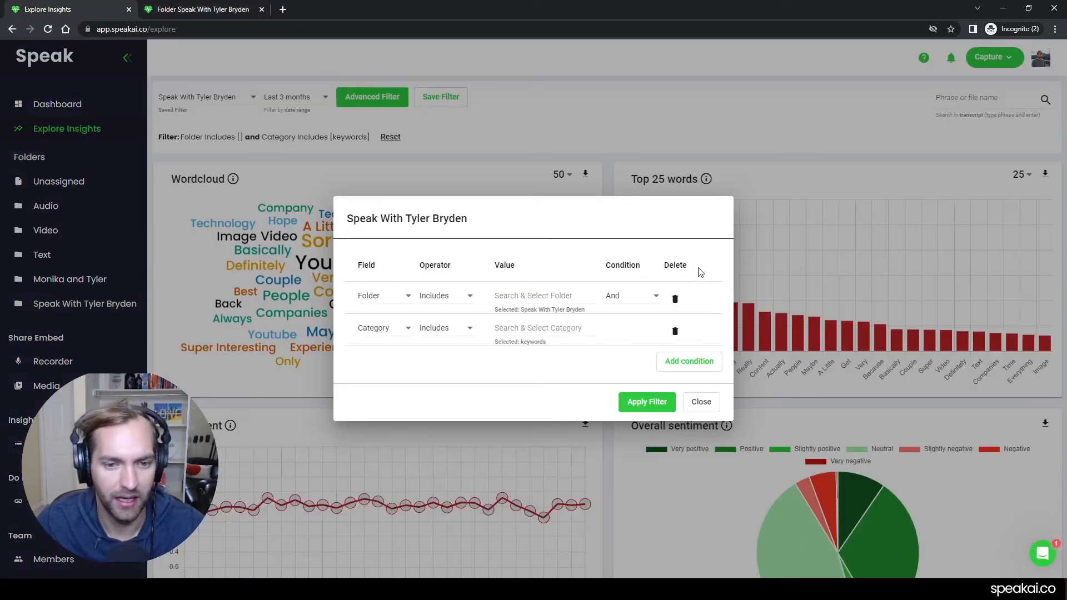
# - Add a filter condition where Tag includes Generative AI, and apply the filter
pyautogui.click(689, 362)
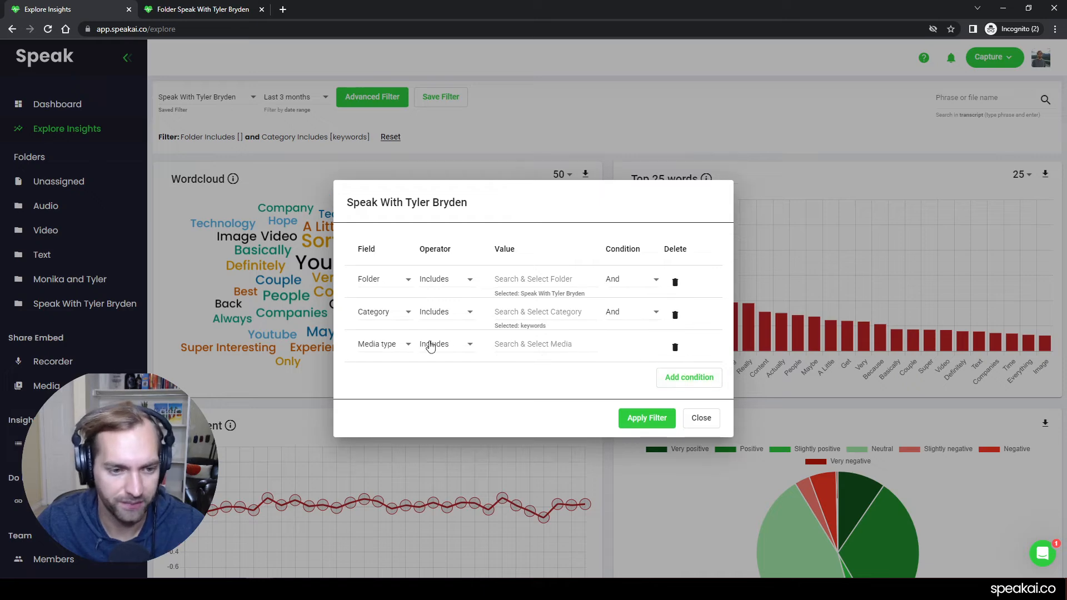
pyautogui.click(398, 344)
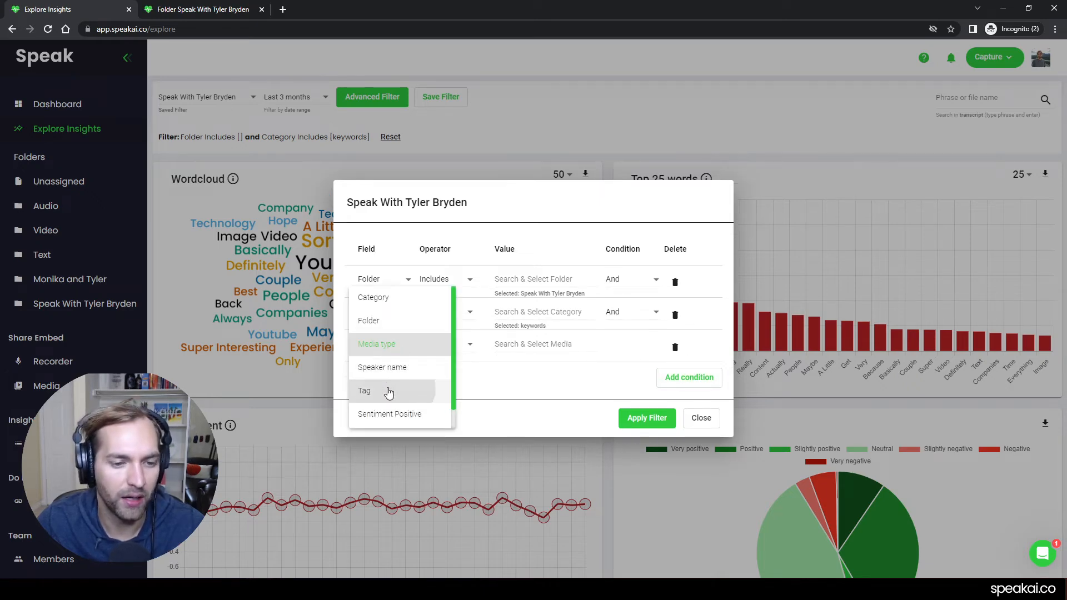
pyautogui.click(428, 390)
pyautogui.click(537, 344)
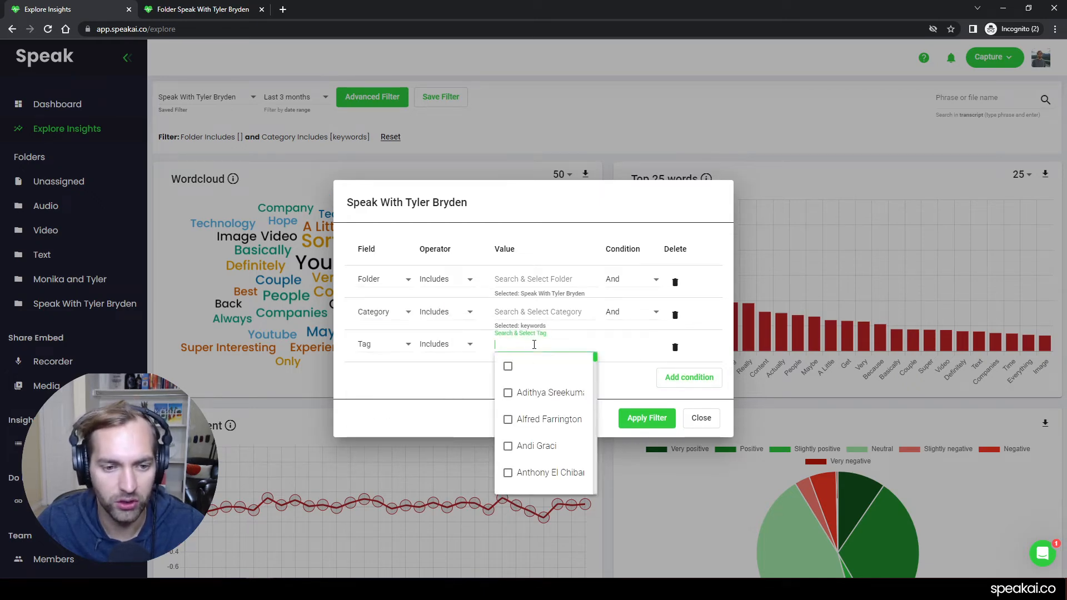
pyautogui.write('gen')
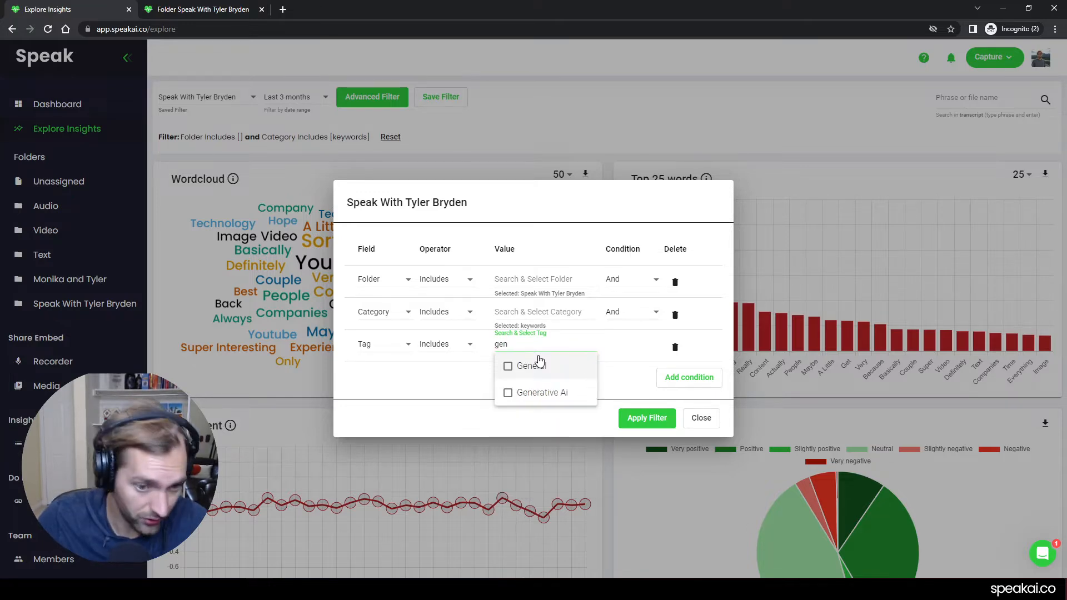
pyautogui.click(550, 393)
pyautogui.click(437, 380)
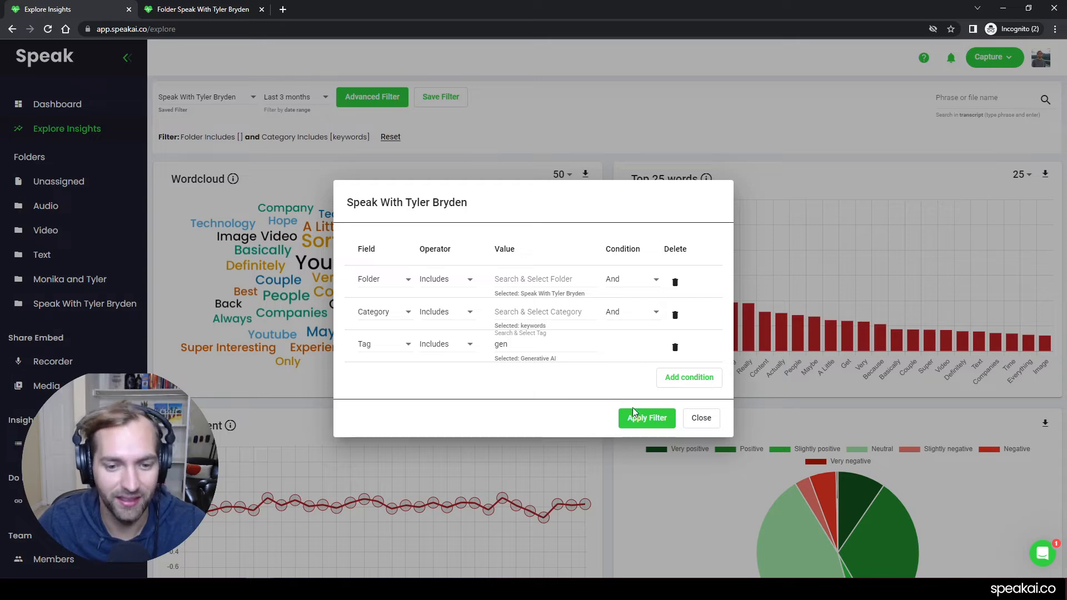
pyautogui.click(644, 416)
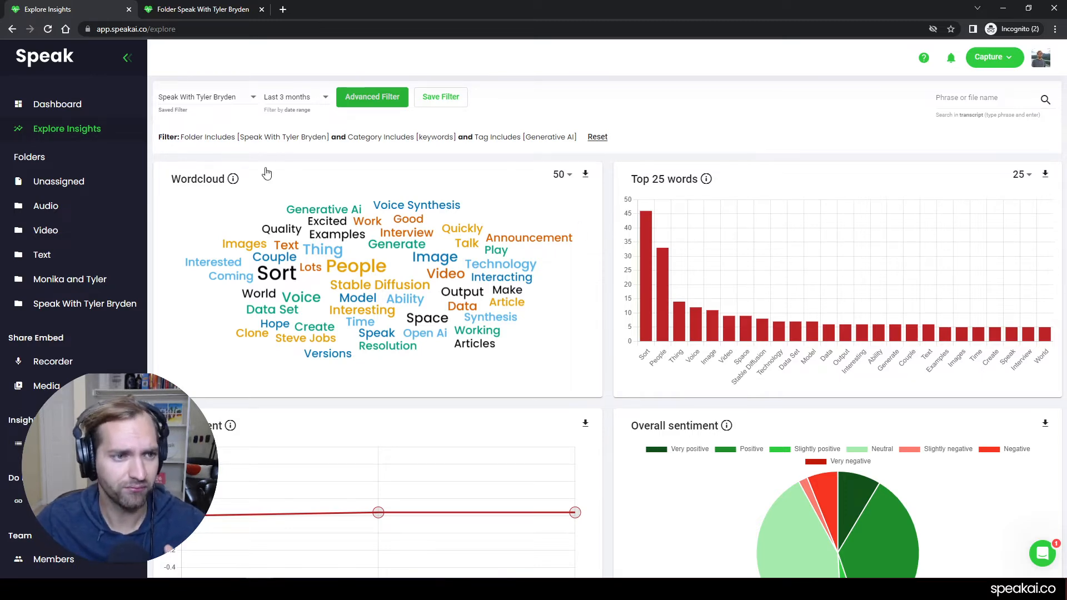
# - Add a fourth filter condition on Speaker name with the Includes operator, and browse the selectable speakers
pyautogui.click(370, 103)
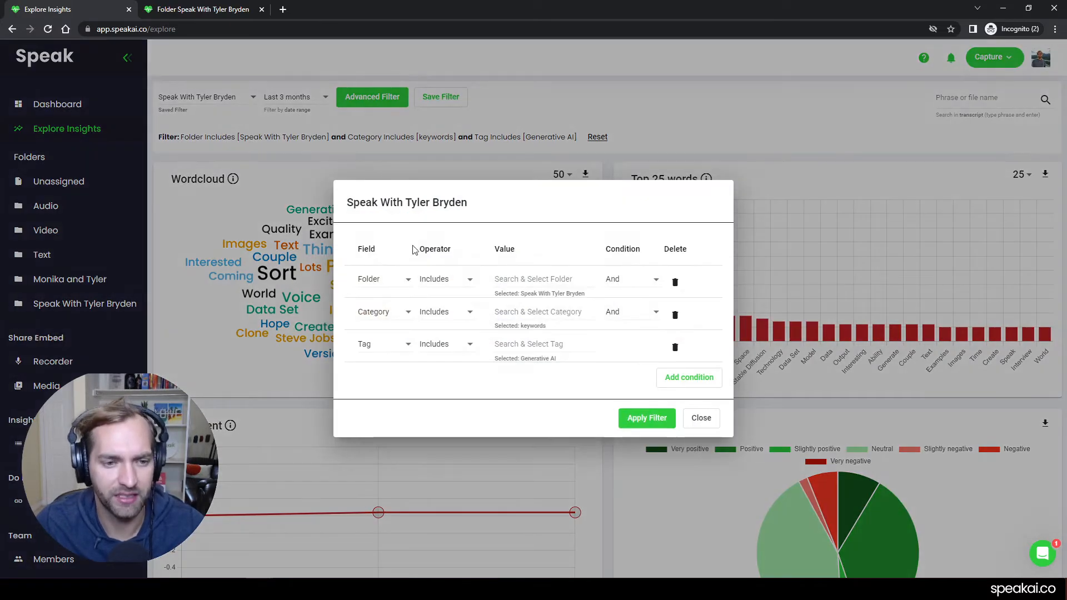
pyautogui.click(670, 378)
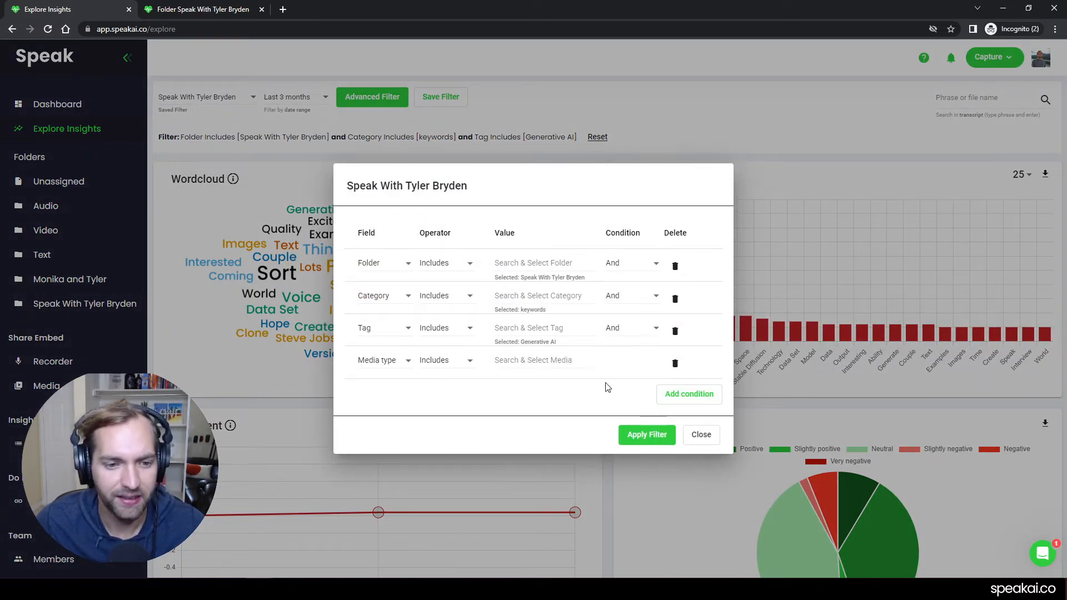
pyautogui.click(386, 361)
pyautogui.click(387, 383)
pyautogui.click(459, 369)
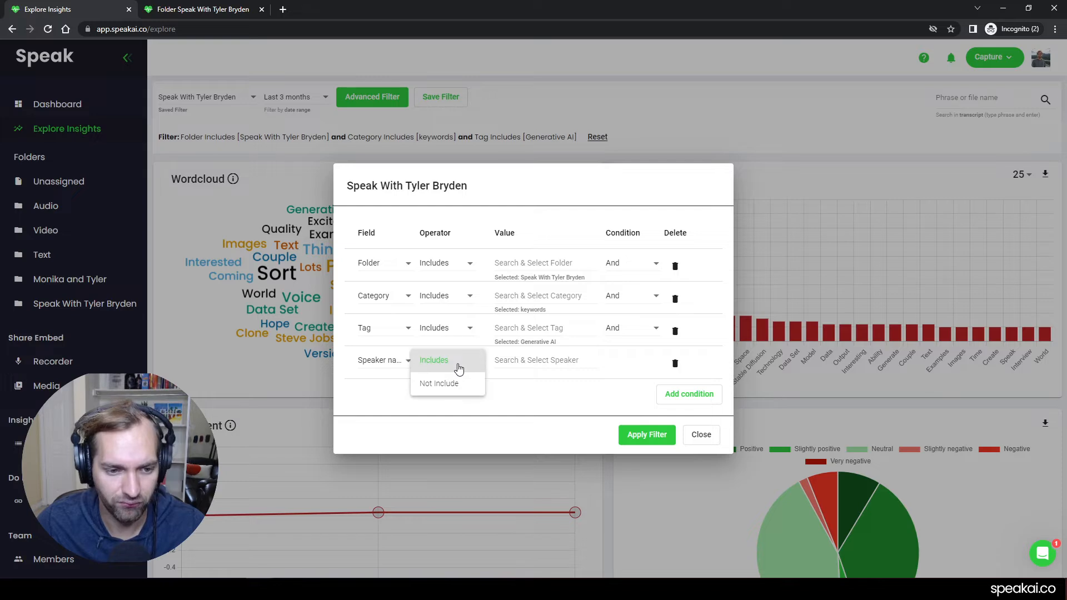
pyautogui.click(460, 369)
pyautogui.click(550, 360)
pyautogui.scroll(-6, 557, 421)
pyautogui.scroll(-2, 557, 421)
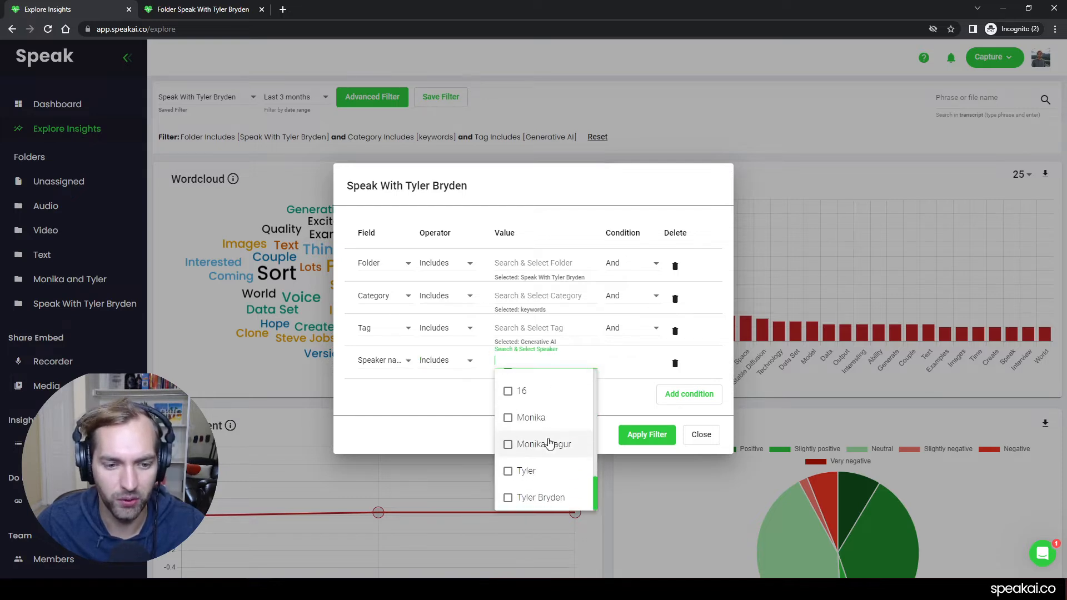
pyautogui.scroll(10, 540, 428)
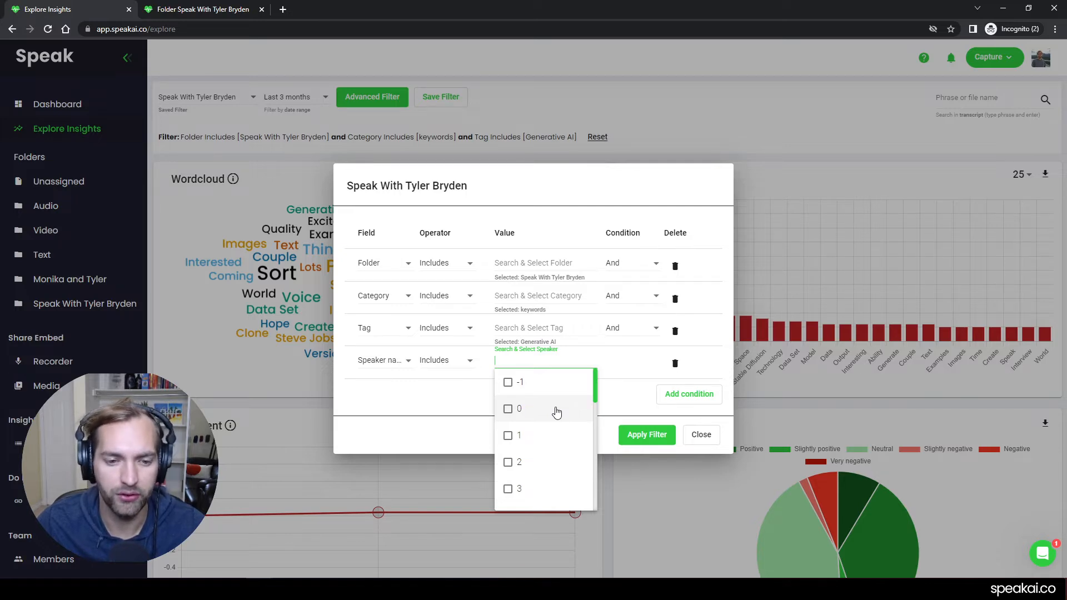
pyautogui.click(628, 400)
# - Review the fields available for the Speaker name condition, and apply the filter with that condition deleted
pyautogui.scroll(-1, 404, 406)
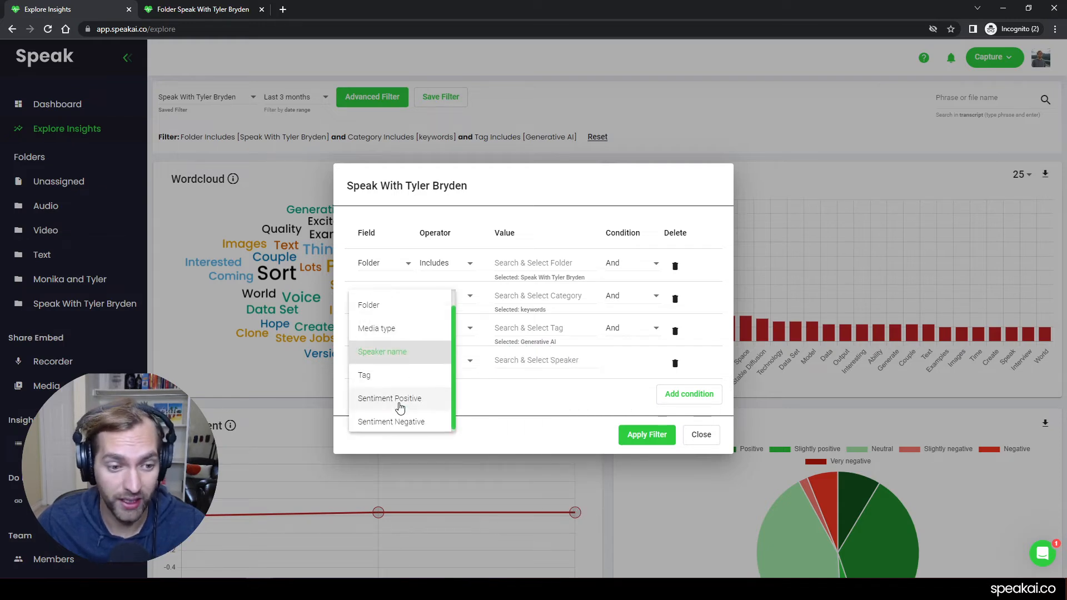
pyautogui.scroll(2, 400, 355)
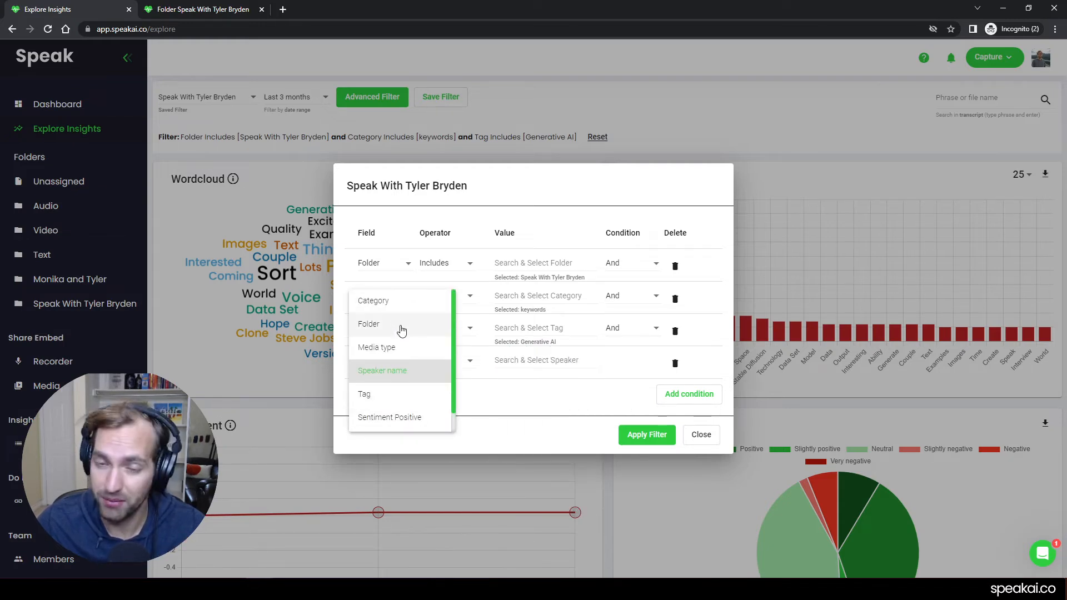
pyautogui.scroll(-1, 414, 384)
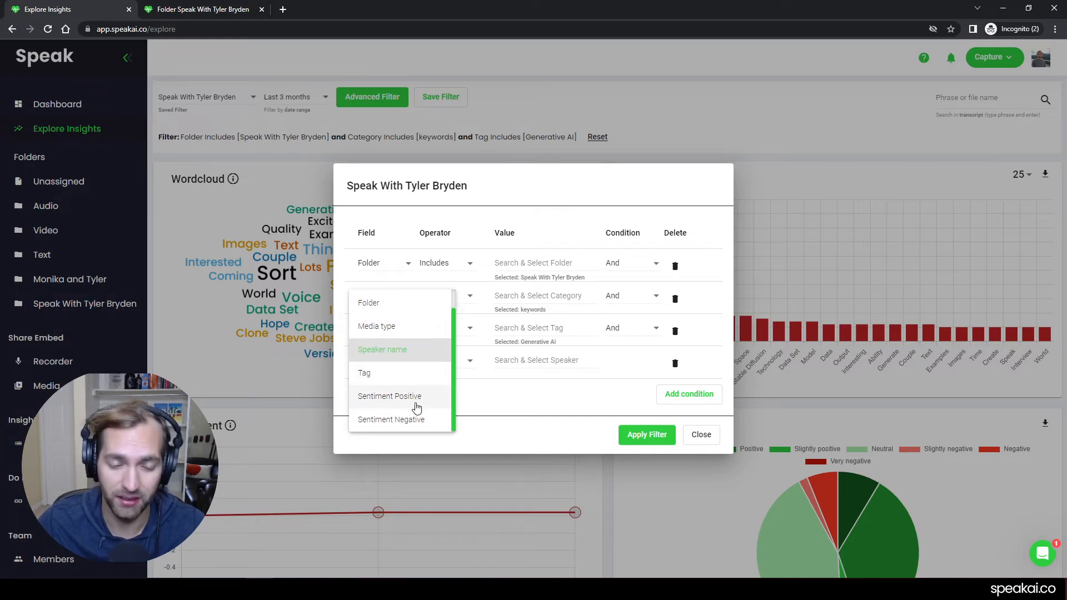
pyautogui.scroll(1, 414, 417)
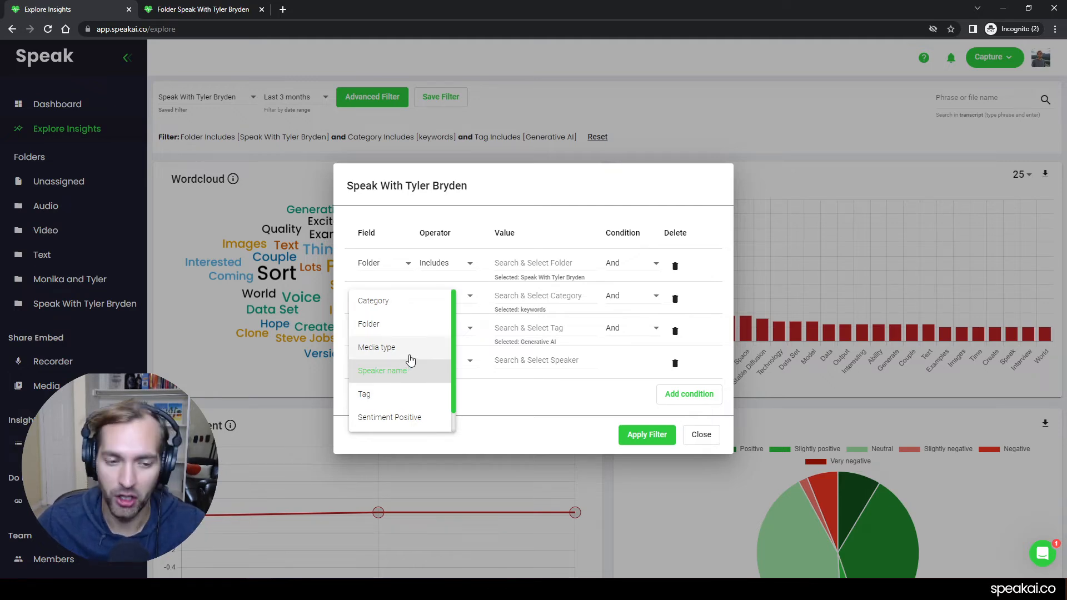
pyautogui.click(509, 398)
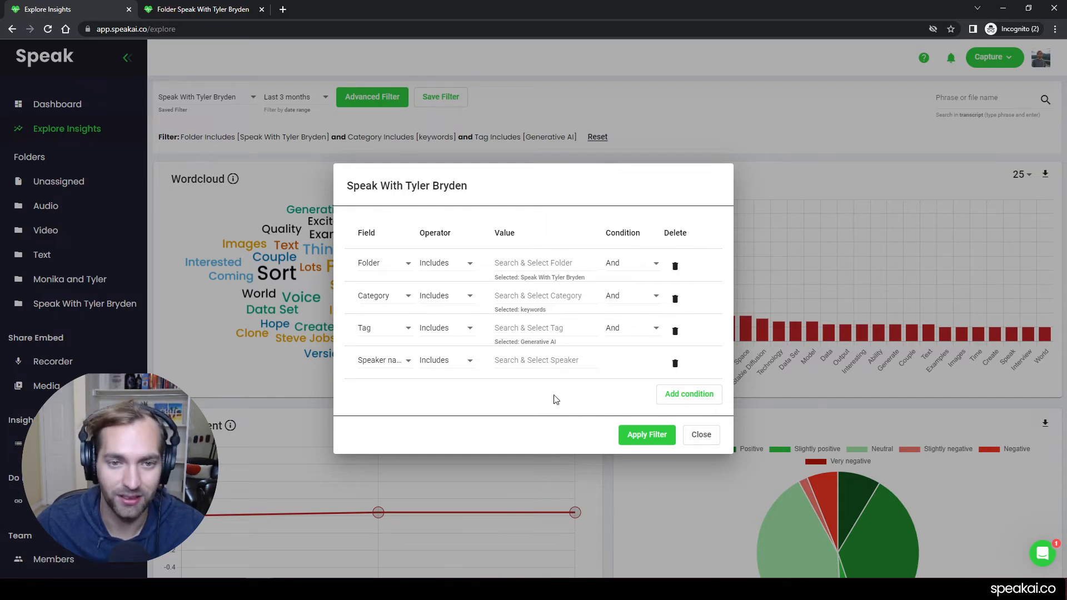
pyautogui.click(674, 364)
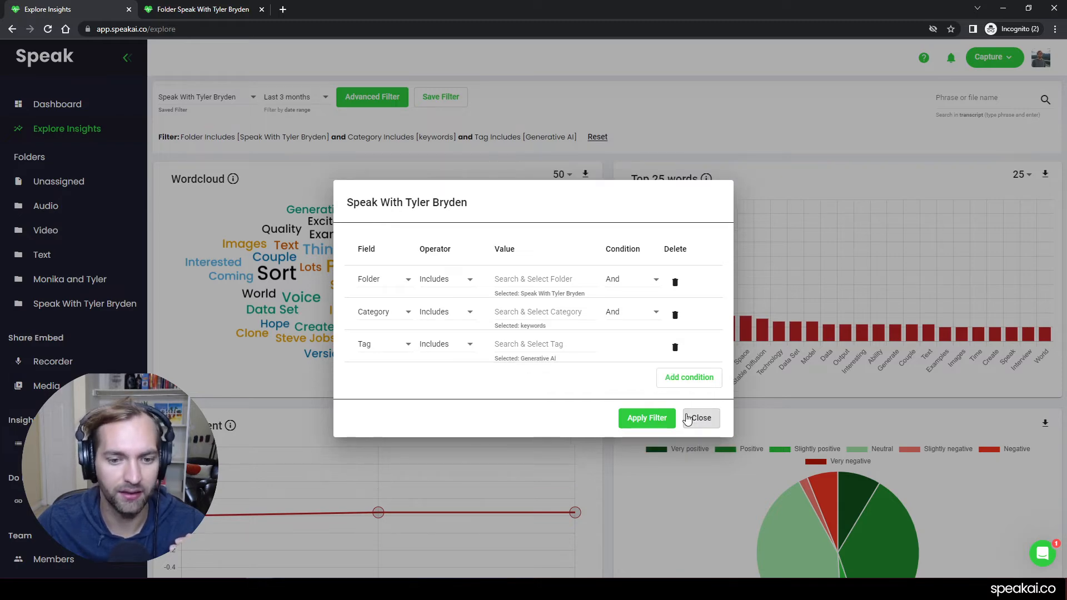
pyautogui.click(655, 421)
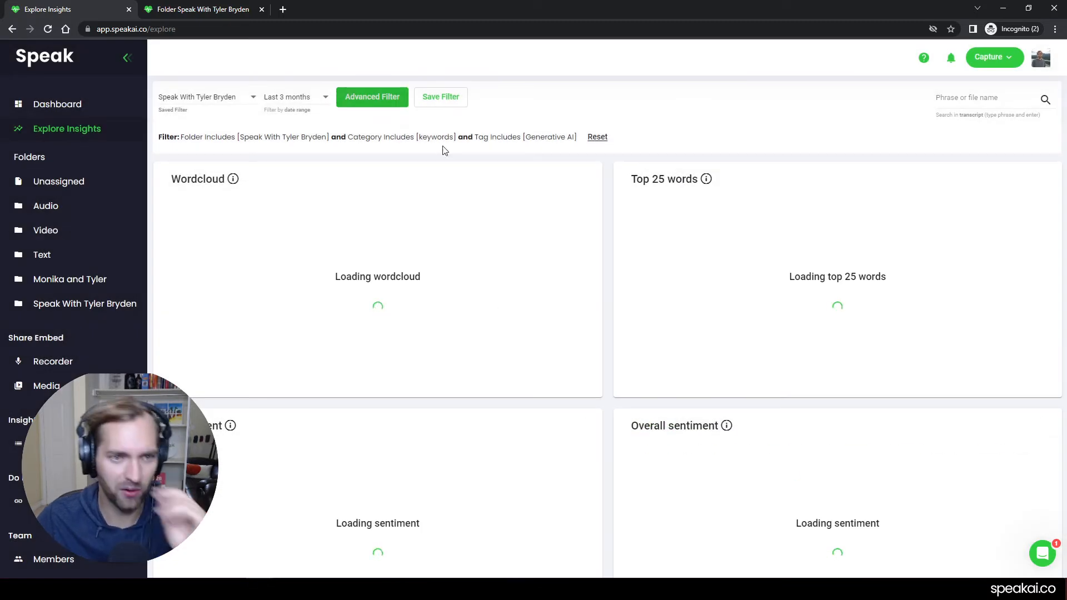
# - Save the conditions as a new private, non-default filter, adding "- Generative" to the end of the existing filter name
pyautogui.click(454, 100)
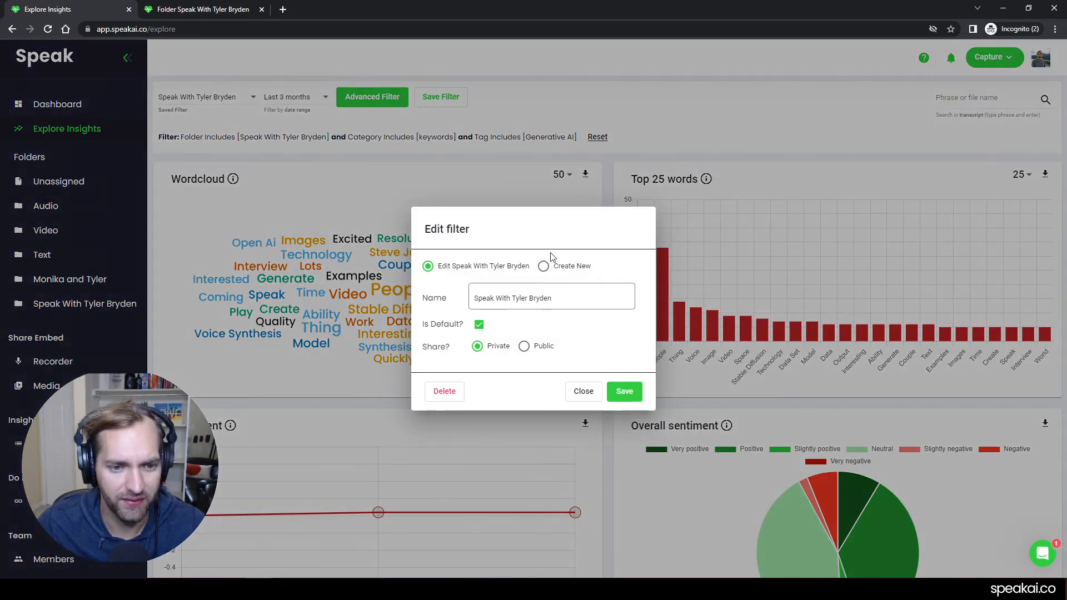
pyautogui.click(558, 298)
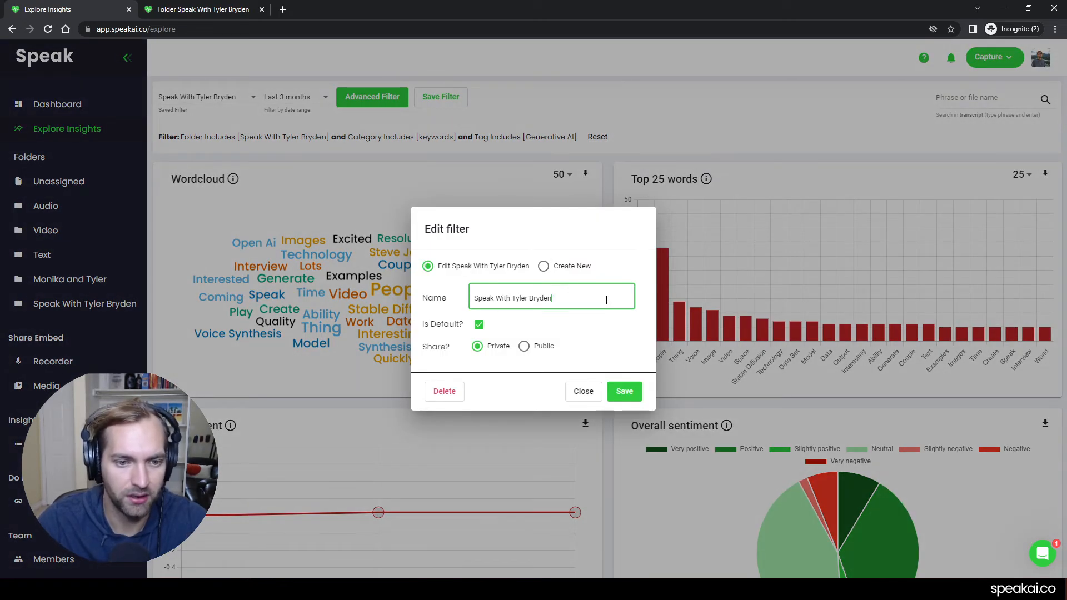
pyautogui.click(543, 267)
pyautogui.click(570, 296)
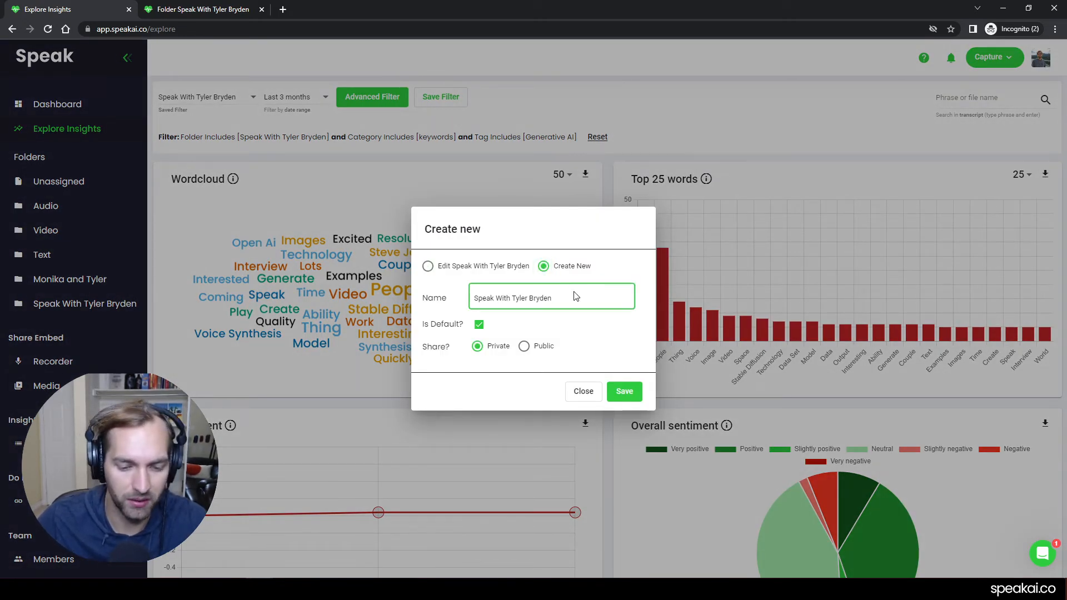
pyautogui.write('- Generative')
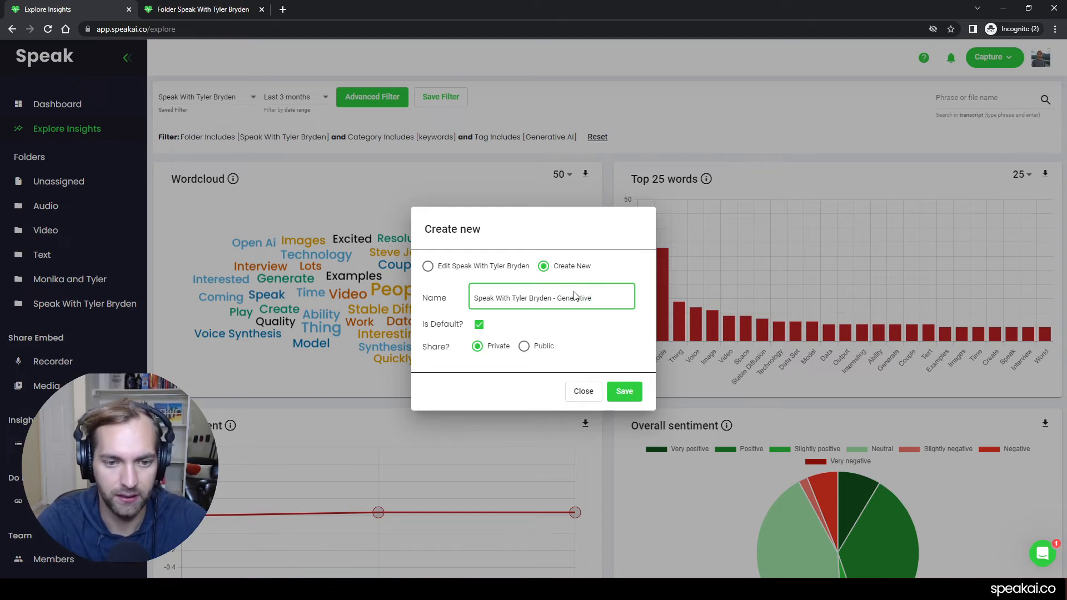
pyautogui.click(478, 325)
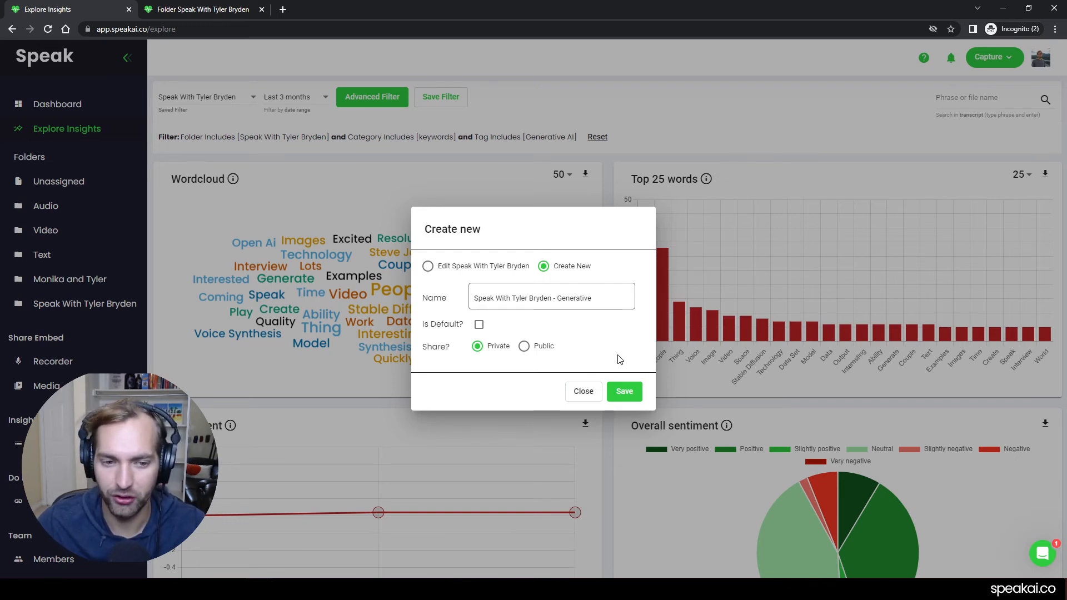
pyautogui.click(620, 392)
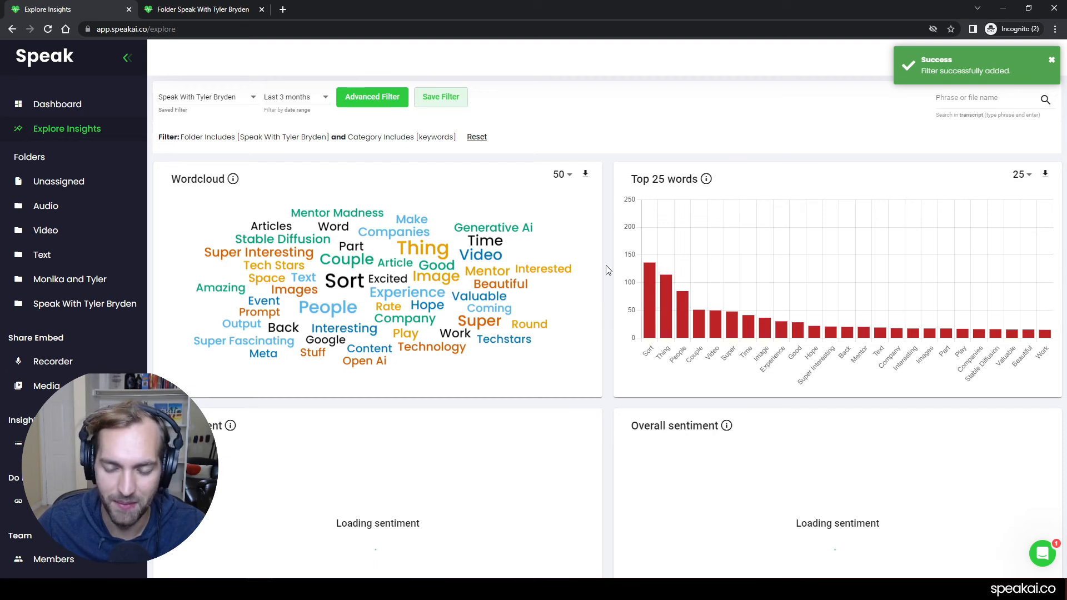
# - Load the saved filter whose name ends in "- Generative" on the insights page
pyautogui.click(238, 97)
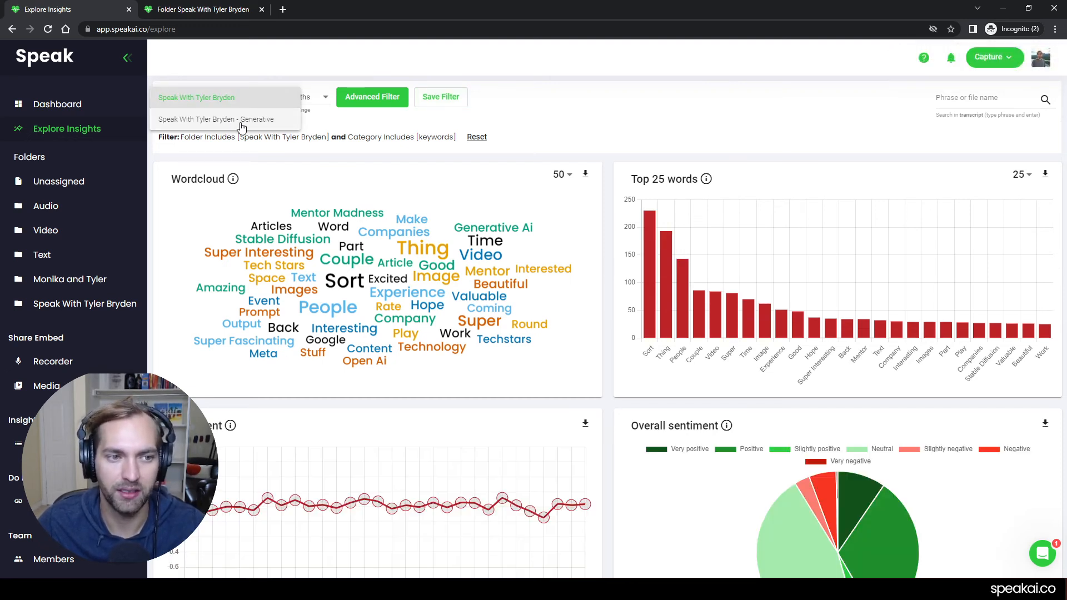
pyautogui.click(241, 120)
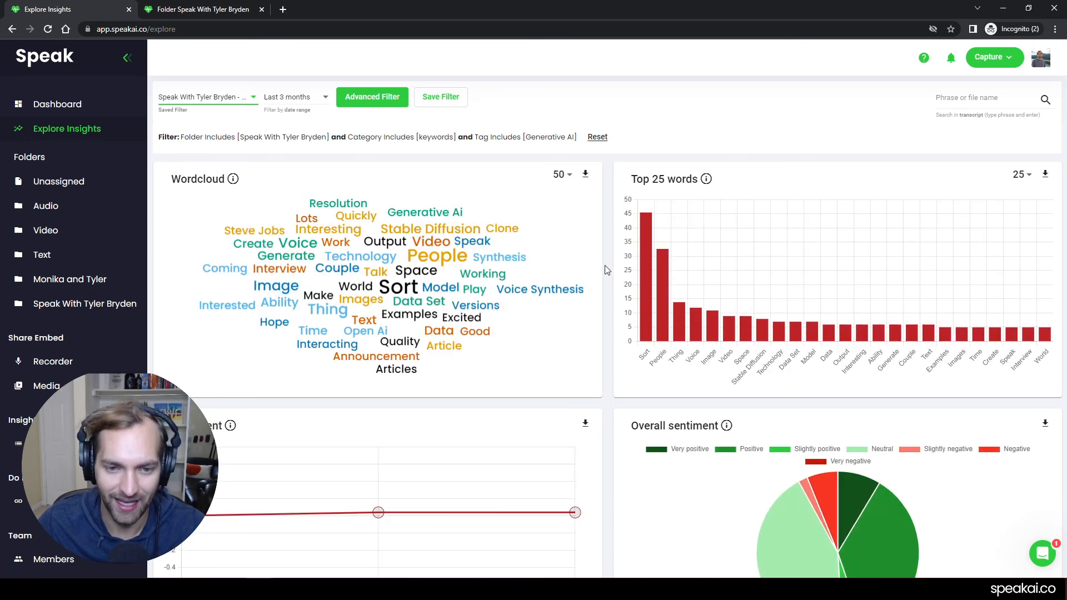